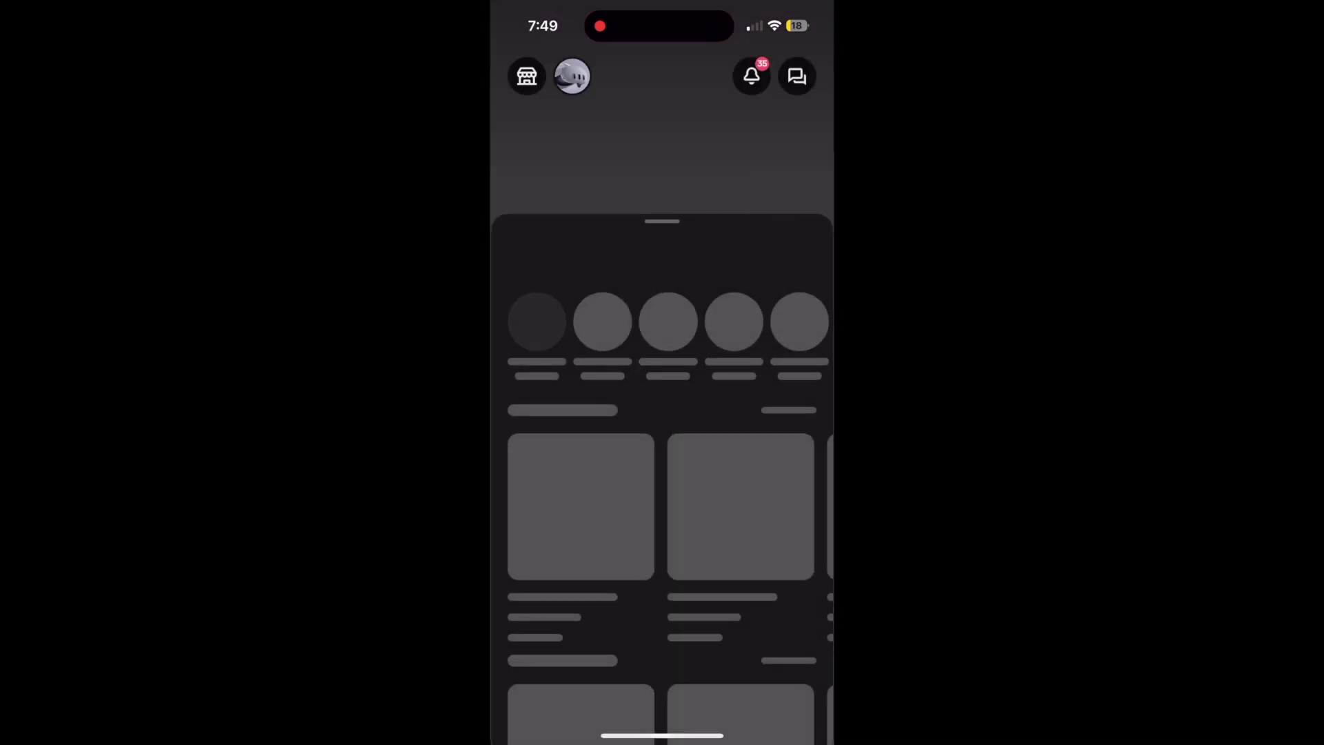
Open the Meta Horizon main menu to reach Device management
left_click(800, 690)
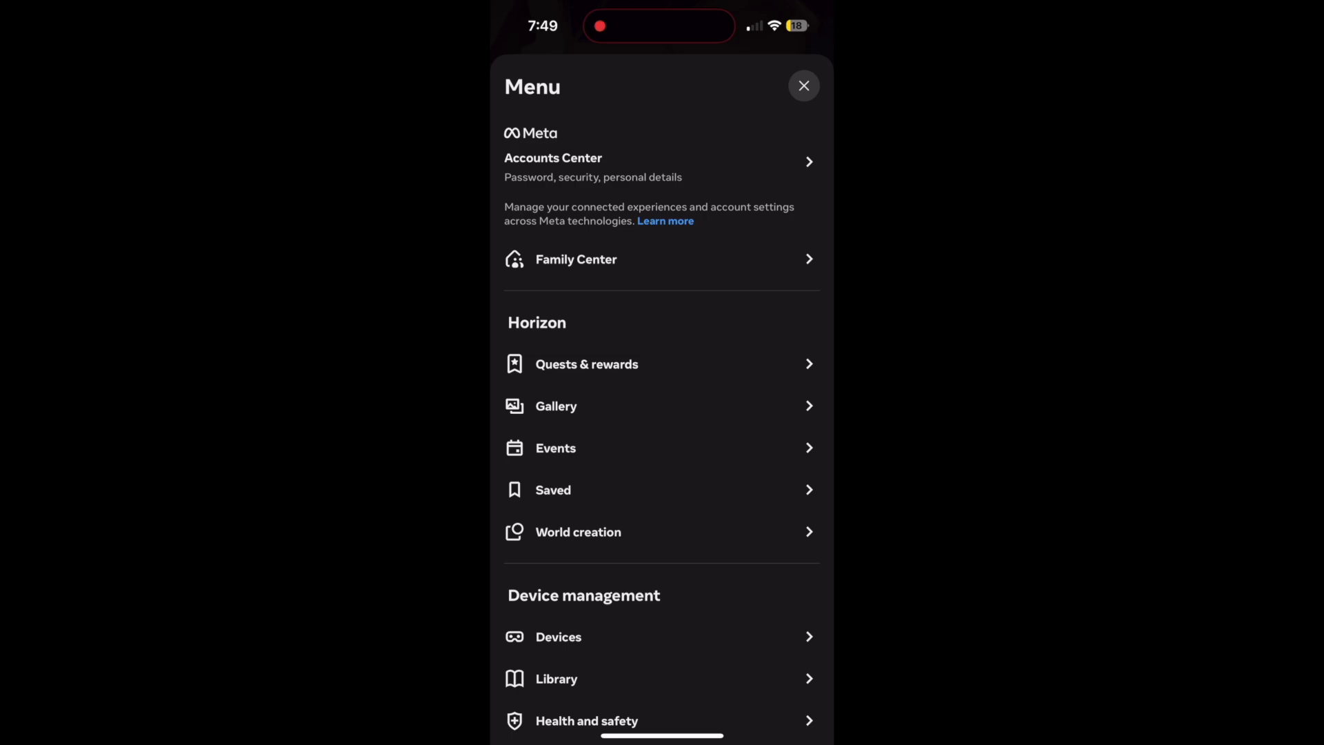
scroll(662, 414, "down", 1)
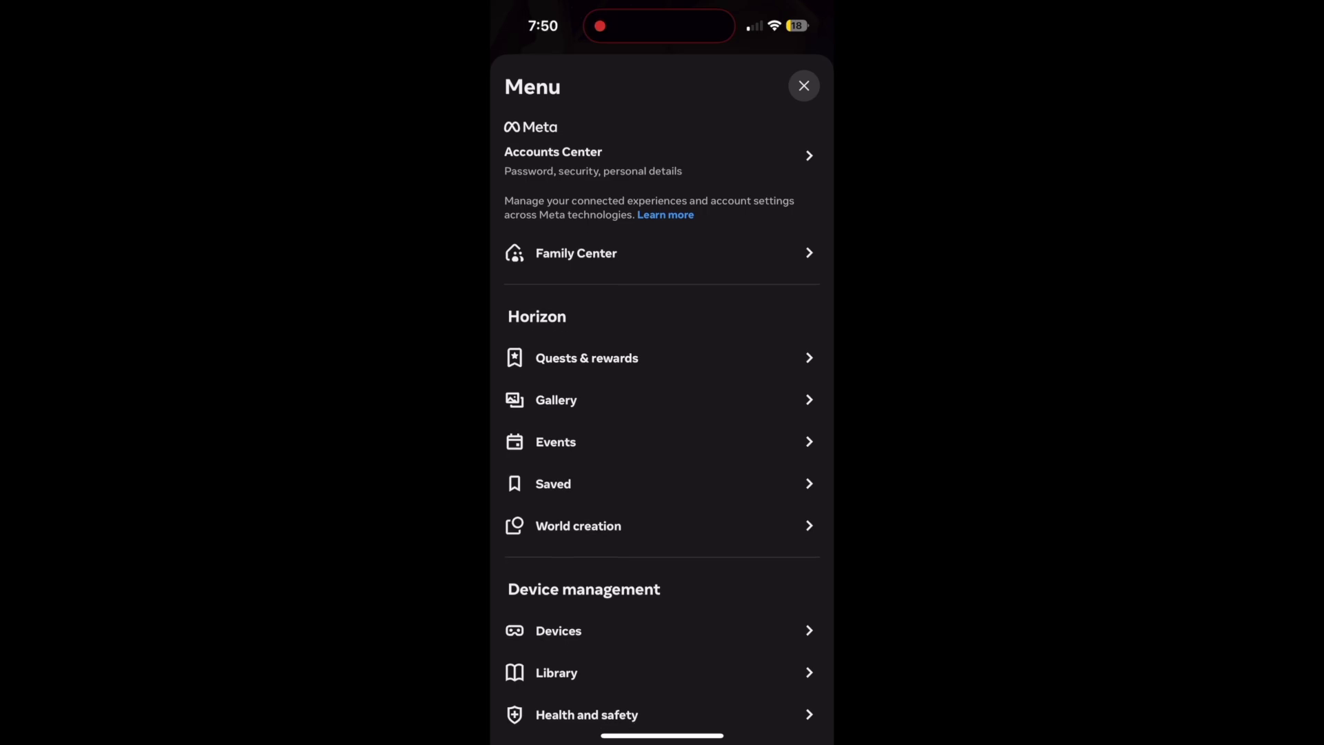
scroll(662, 414, "down", 5)
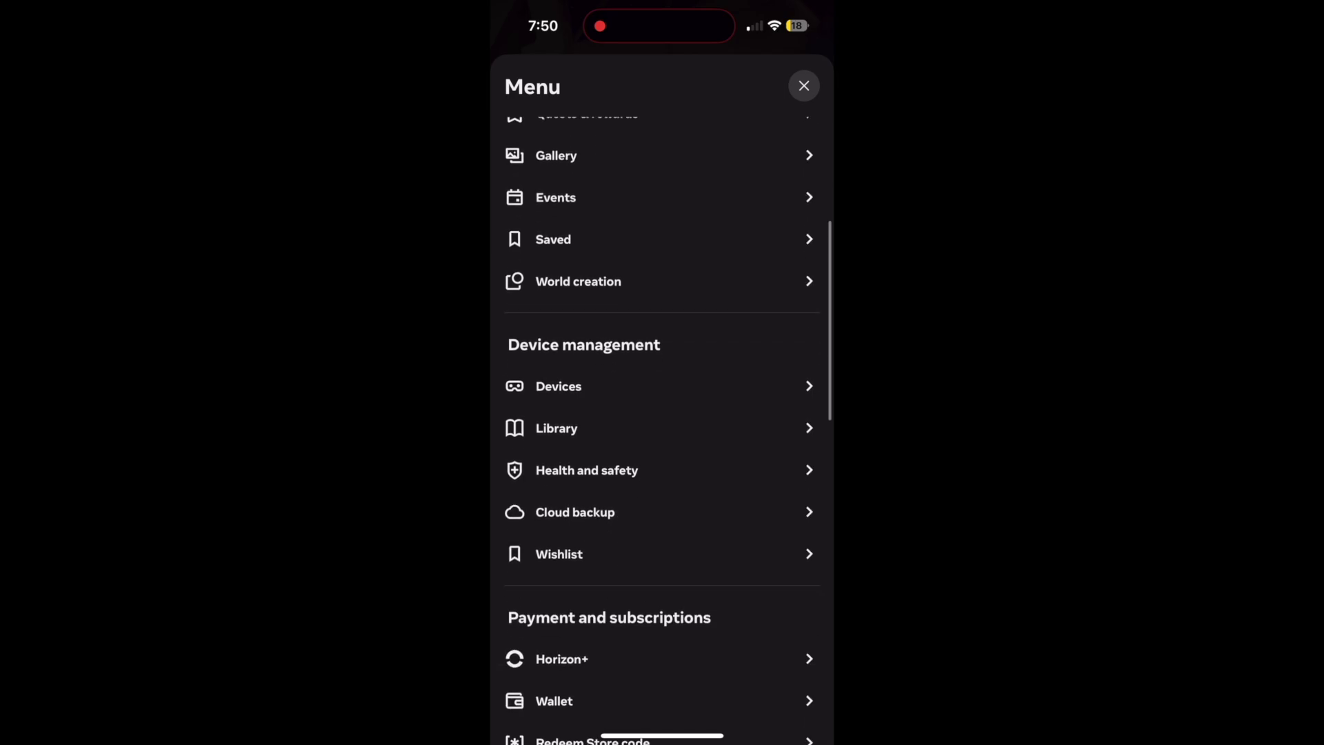
Go to Devices and select the owned Meta Quest 3 headset
left_click(662, 386)
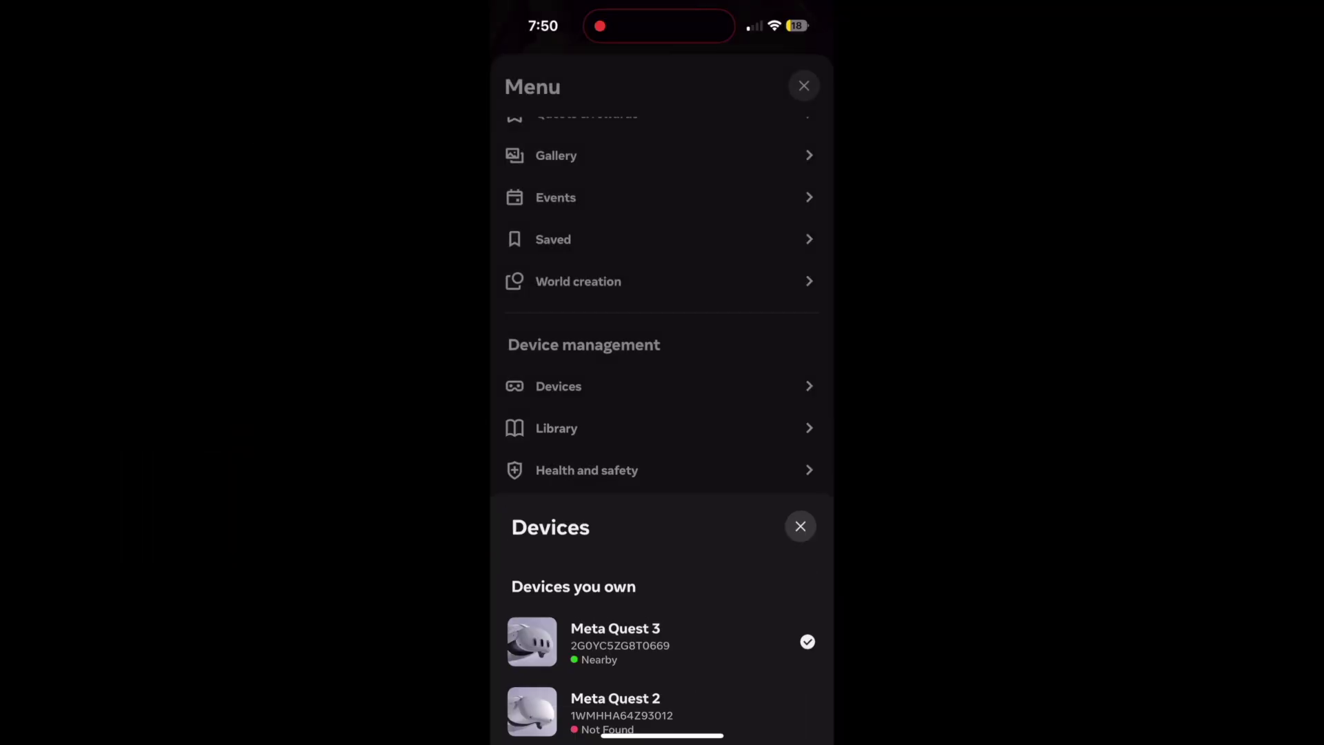
left_click(969, 459)
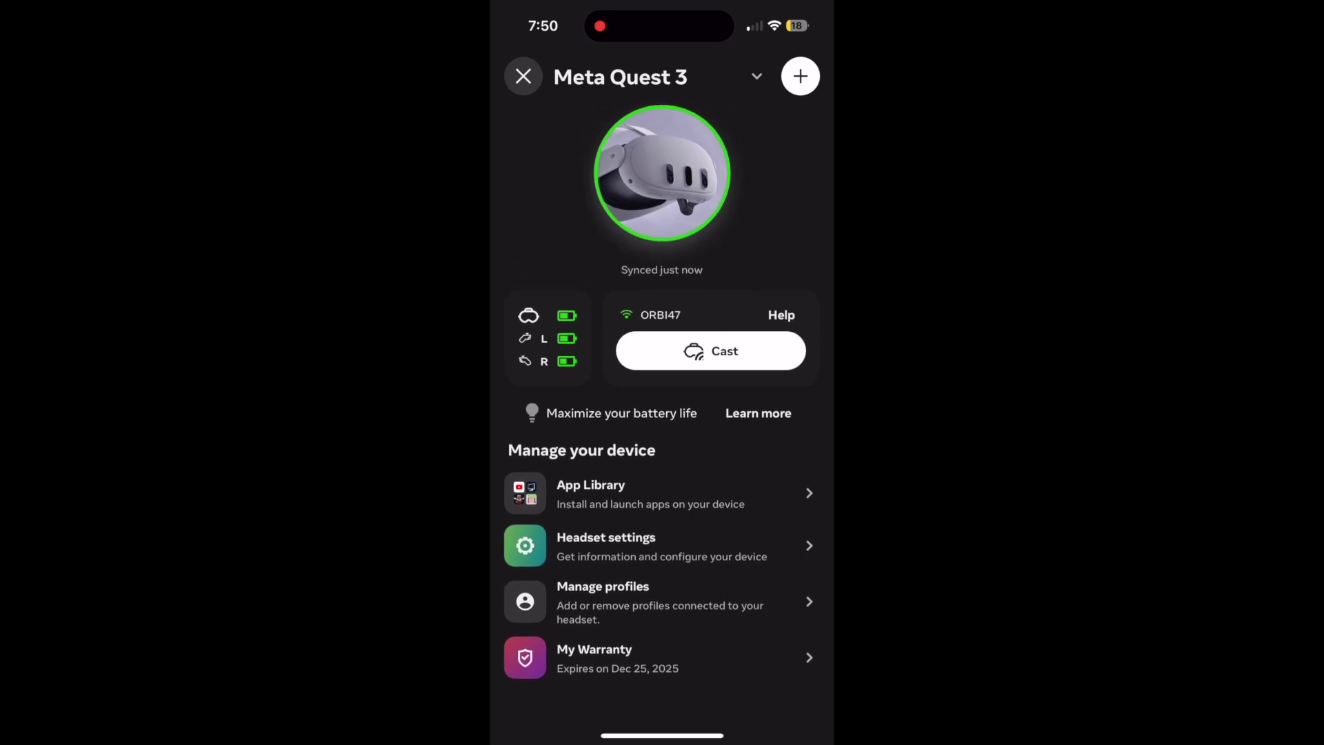
Open Headset settings, then Advanced Settings for the Quest 3
left_click(662, 546)
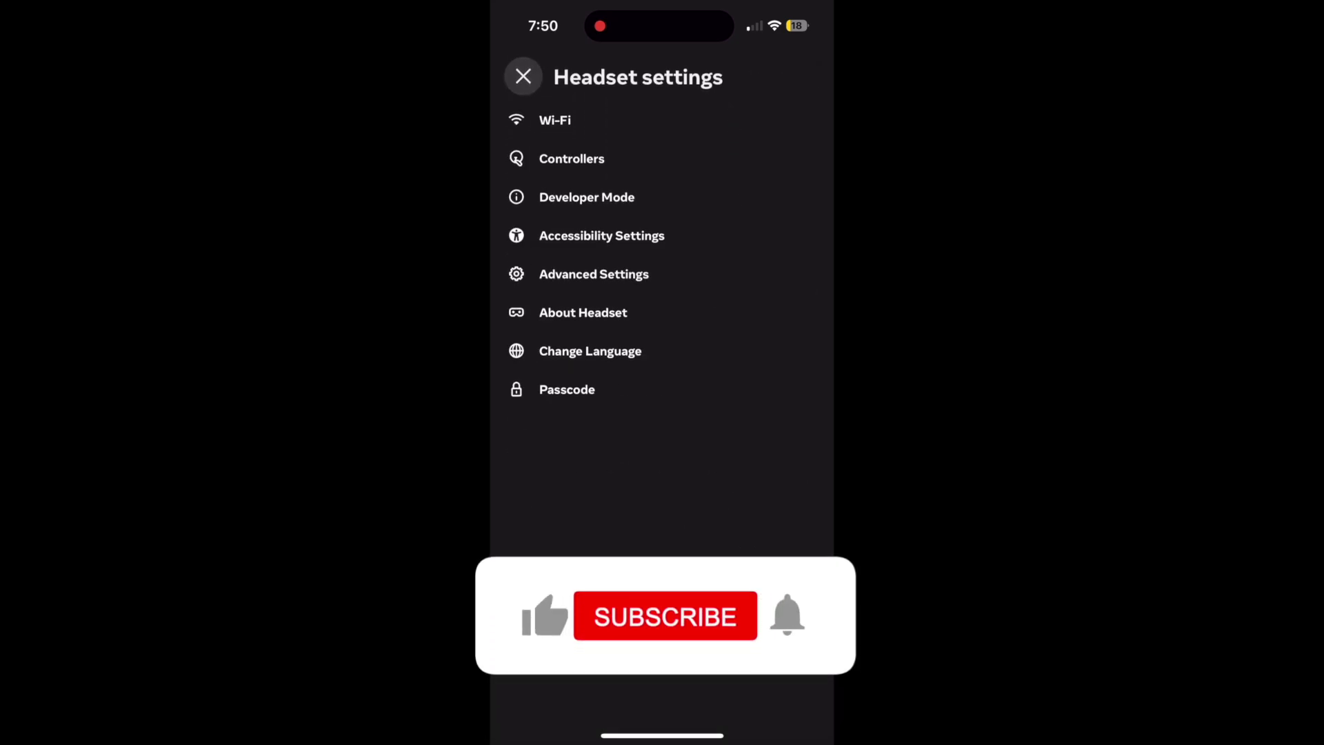
left_click(594, 274)
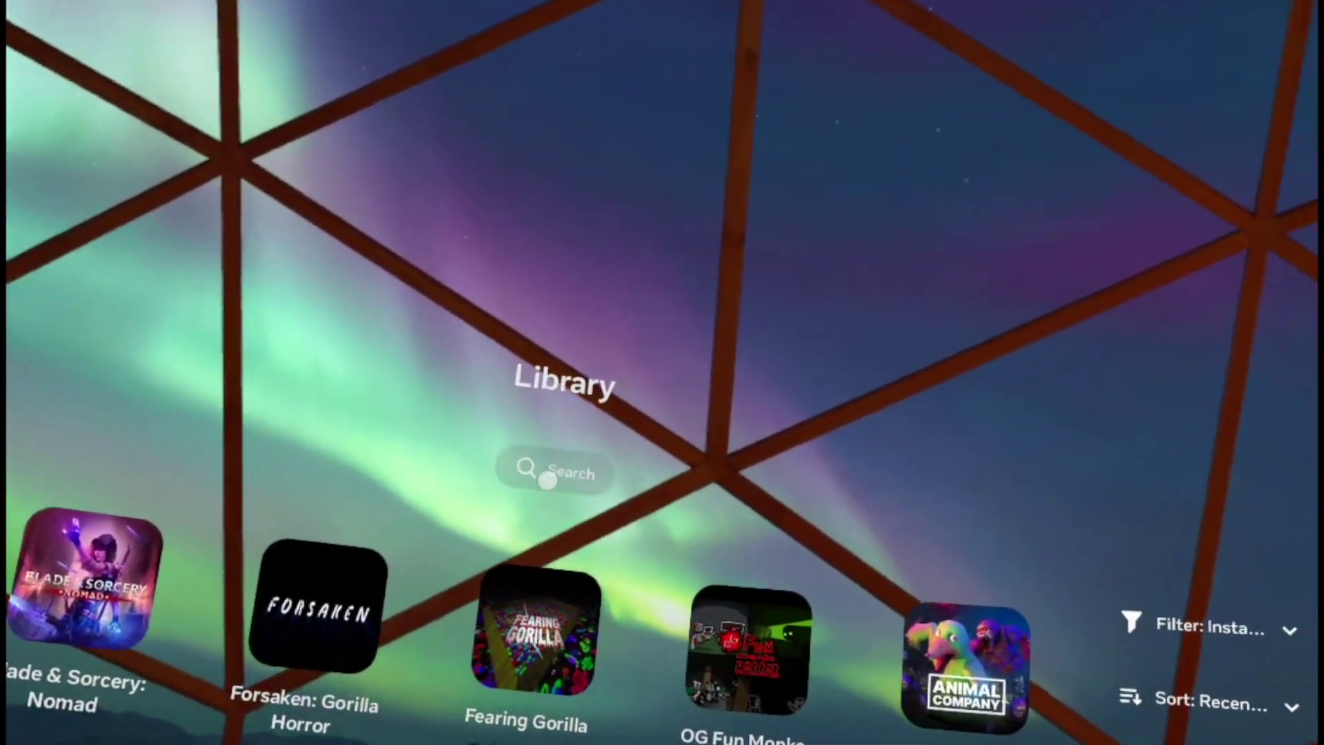
Select Search in the headset's app Library
left_click(533, 458)
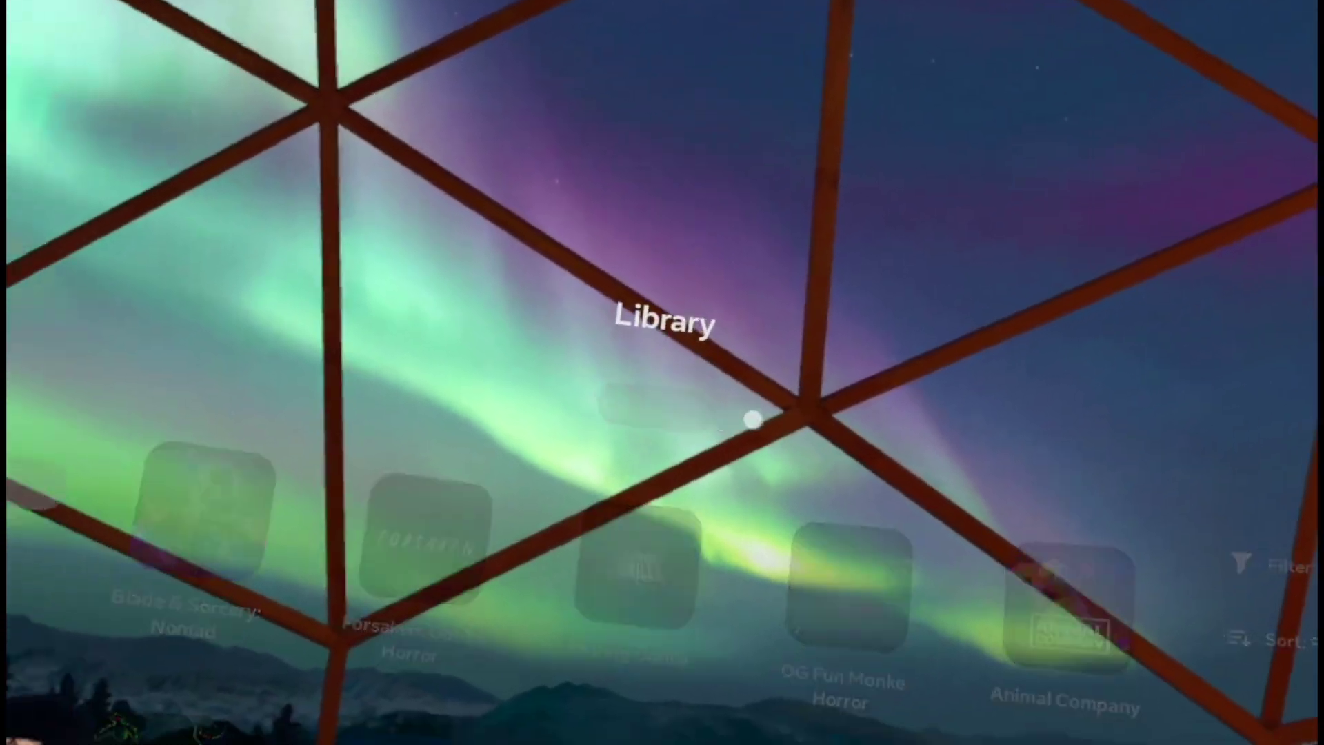